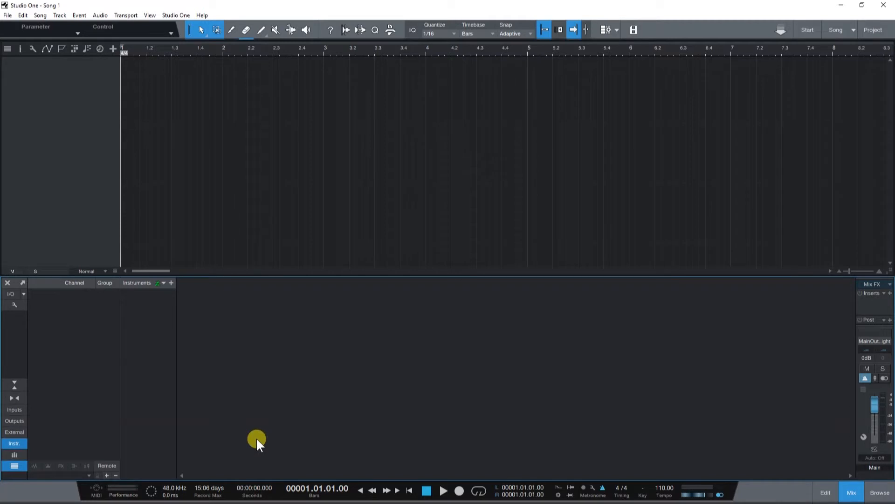
Step: Open Universal Control and set the Studio 24c interface's Loopback to Virtual, then close its window
{"action": "key", "text": "super"}
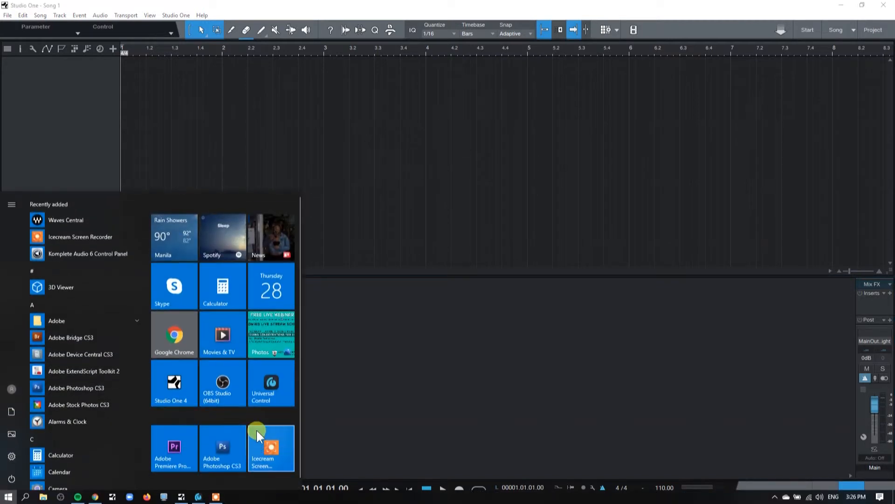
{"action": "left_click", "coordinate": [267, 388]}
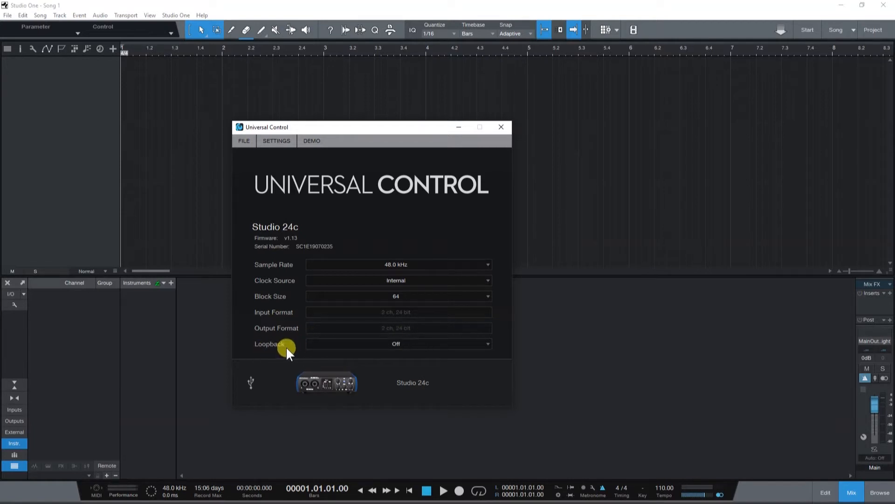
{"action": "left_click", "coordinate": [487, 344]}
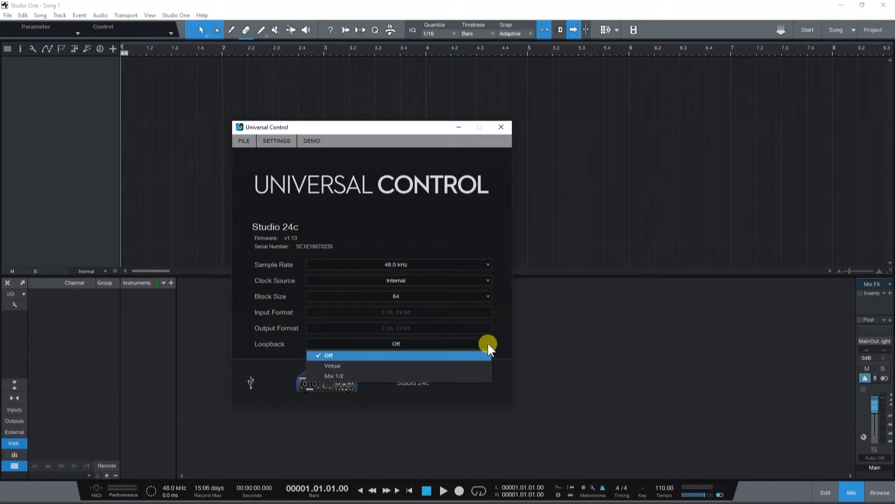
{"action": "left_click", "coordinate": [356, 366]}
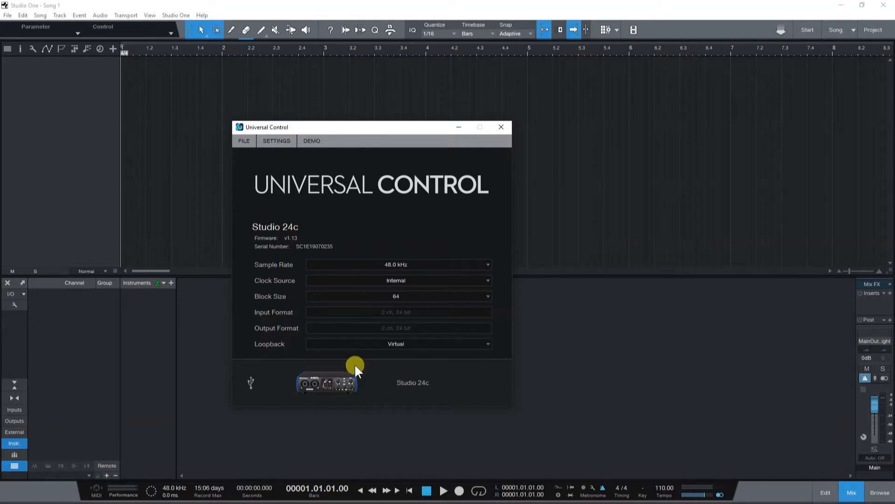
{"action": "left_click", "coordinate": [497, 129]}
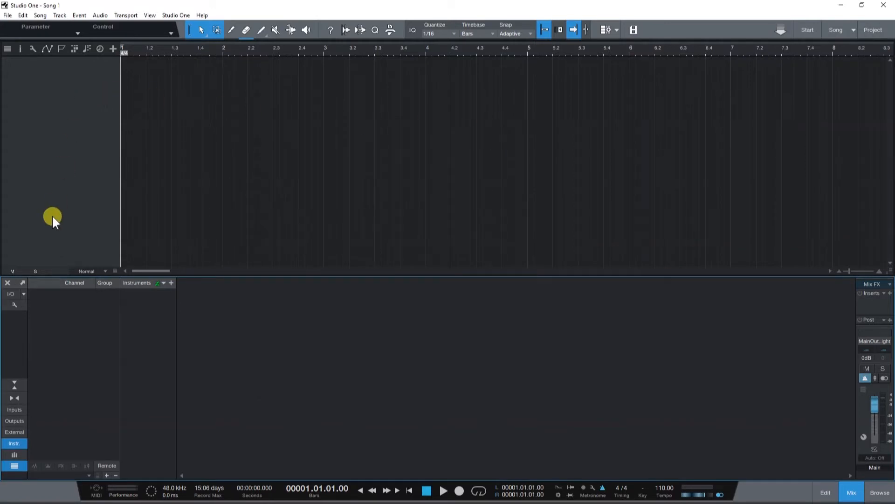
Step: Add a stereo input named Virtual in the song's audio I/O setup, routed to Virtual in 1 and 2, and apply it
{"action": "left_click", "coordinate": [10, 292]}
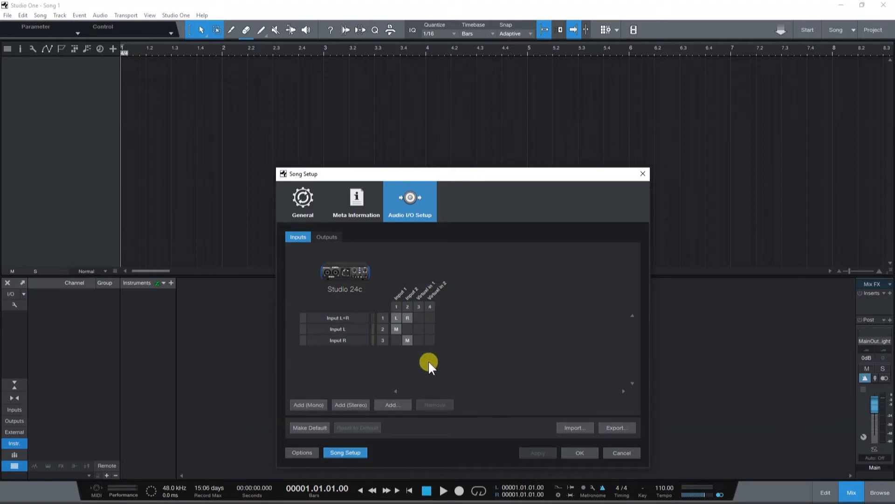
{"action": "left_click", "coordinate": [352, 405]}
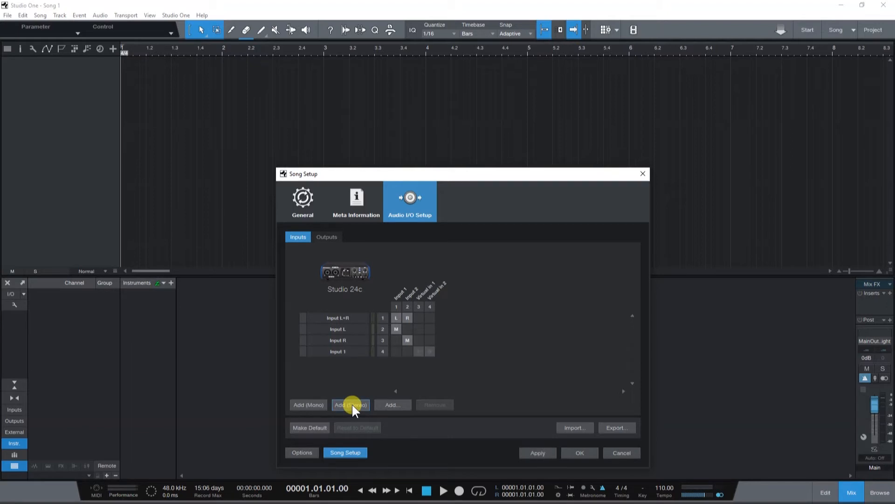
{"action": "left_click", "coordinate": [345, 352]}
{"action": "double_click", "coordinate": [348, 357]}
{"action": "type", "text": "Virtual"}
{"action": "key", "text": "Return"}
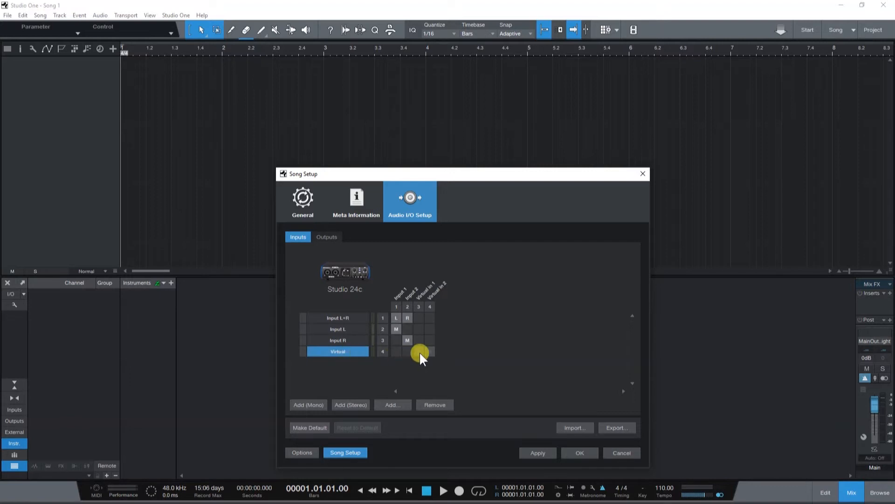
{"action": "left_click", "coordinate": [531, 452]}
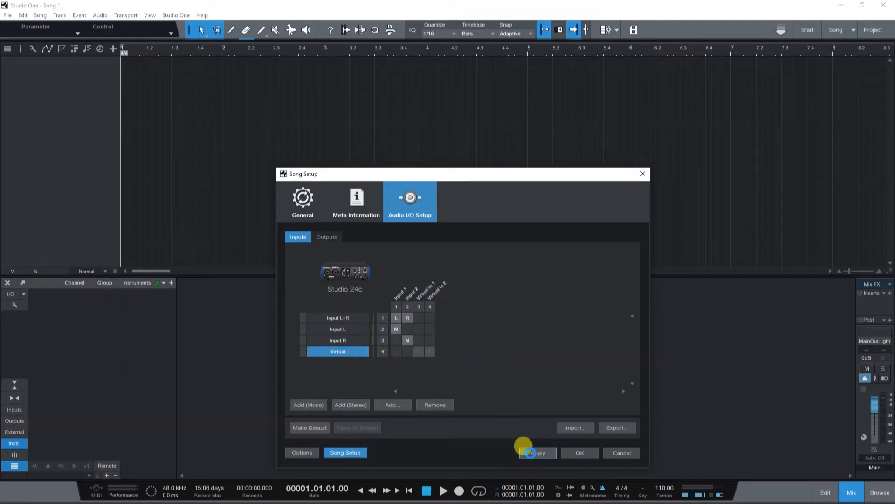
{"action": "left_click", "coordinate": [575, 449]}
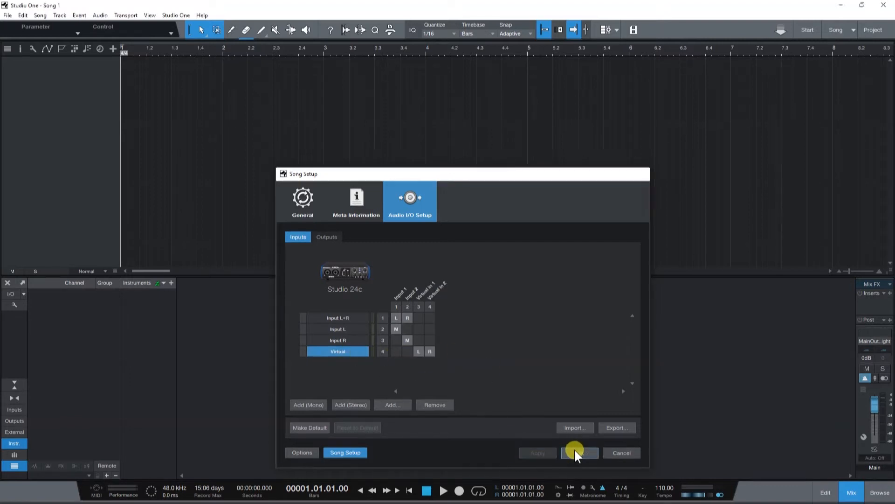
Step: Add a stereo audio track and set its input to Virtual (Virtual in 1 + 2)
{"action": "right_click", "coordinate": [92, 96]}
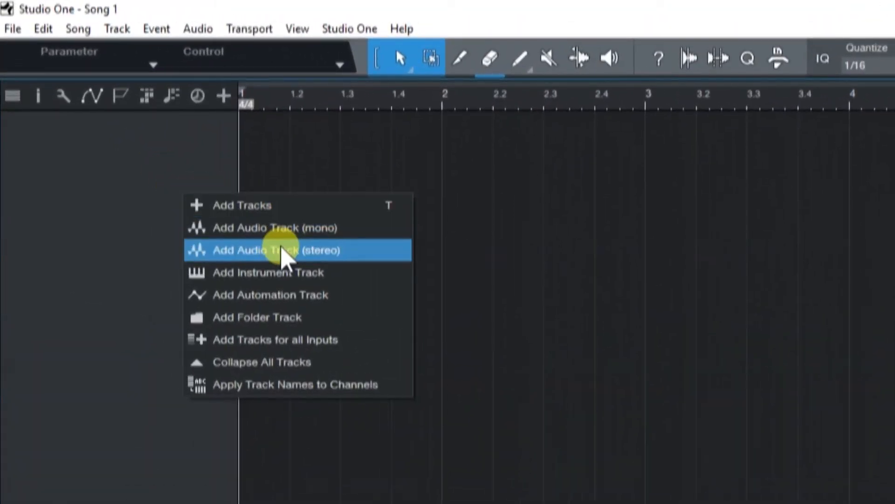
{"action": "left_click", "coordinate": [282, 250]}
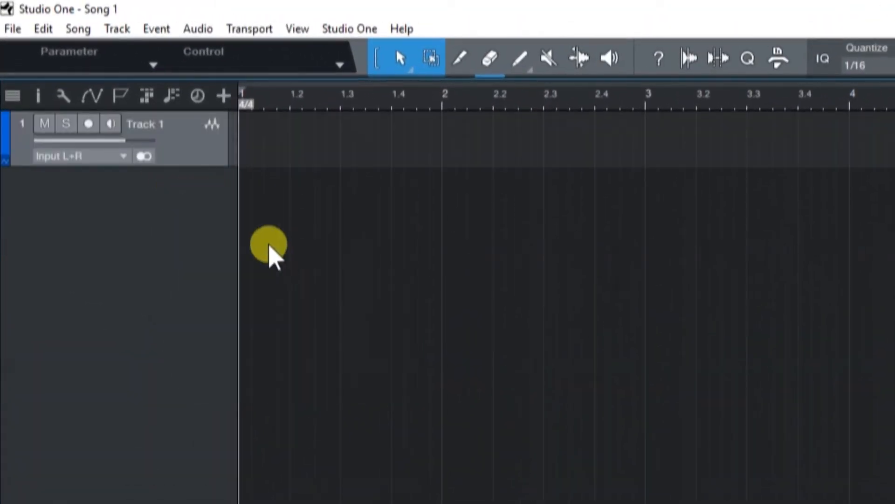
{"action": "left_click", "coordinate": [124, 156]}
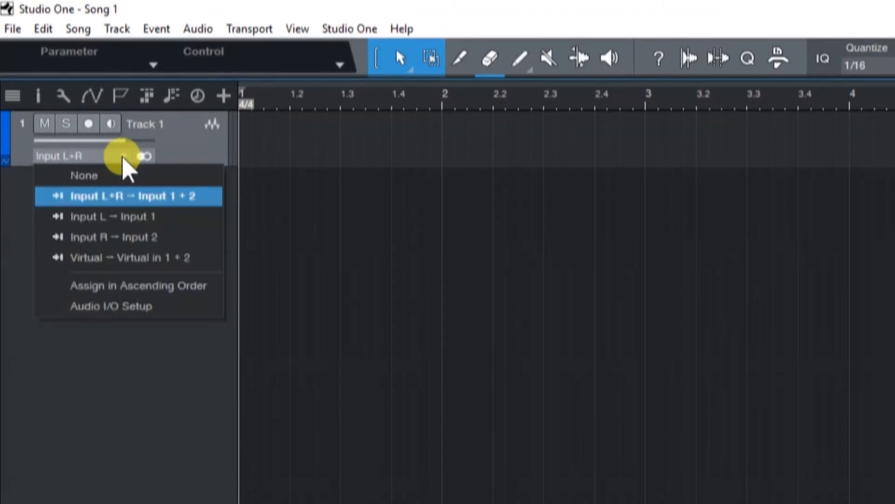
{"action": "left_click", "coordinate": [126, 259]}
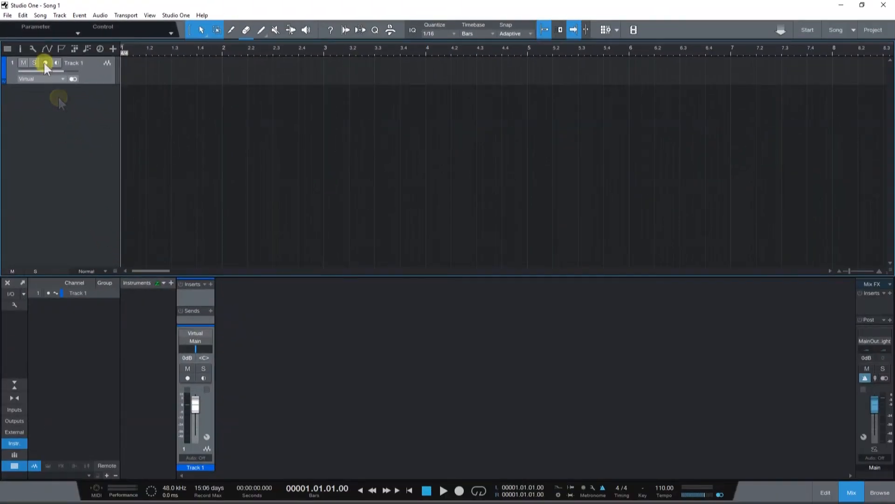
Step: Arm Track 1, record the YouTube jam track's audio onto it, and make the track slightly taller
{"action": "left_click", "coordinate": [46, 63]}
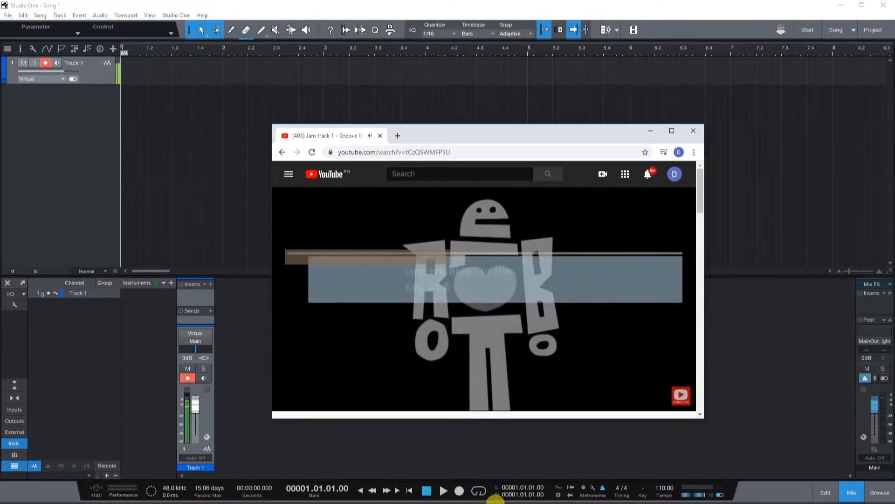
{"action": "left_click", "coordinate": [460, 491]}
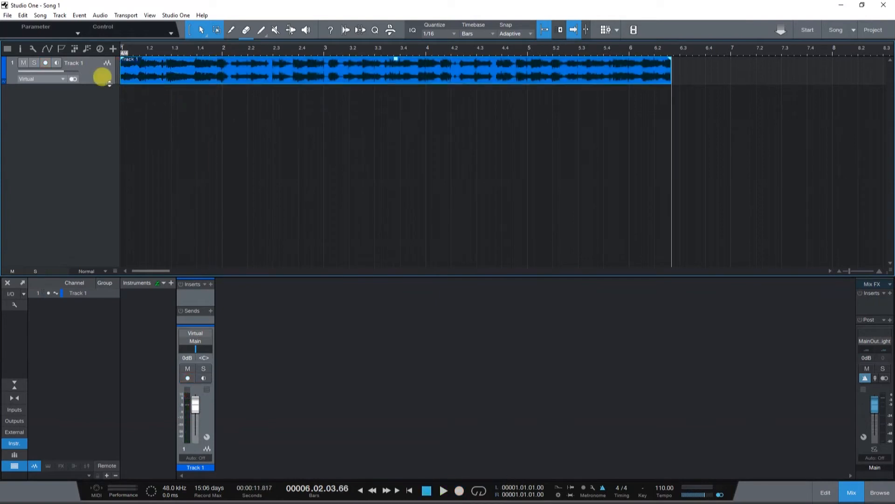
{"action": "left_click_drag", "start_coordinate": [109, 84], "coordinate": [111, 87]}
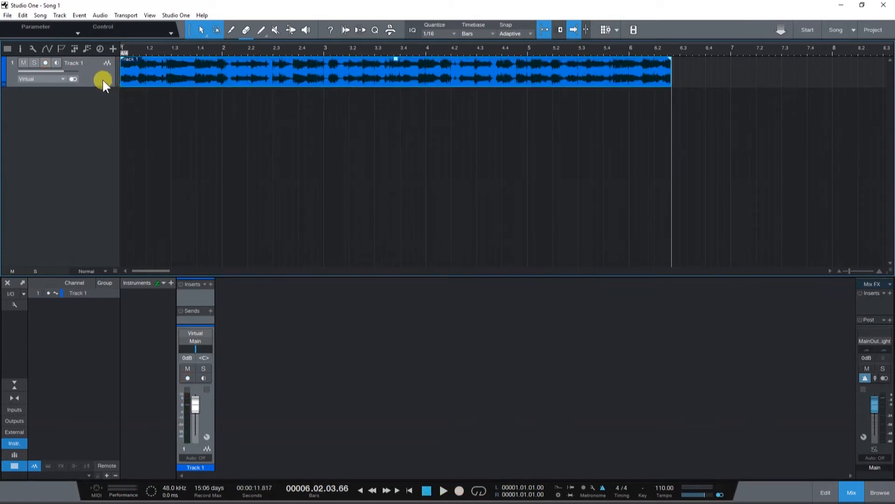
Step: Add a mono audio track below Track 1 and set its input to Input L (Input 1)
{"action": "right_click", "coordinate": [106, 116]}
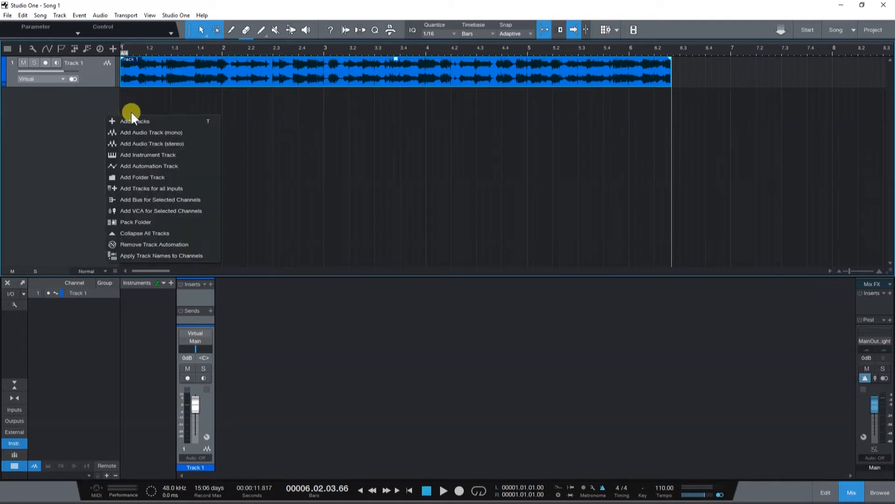
{"action": "left_click", "coordinate": [143, 133]}
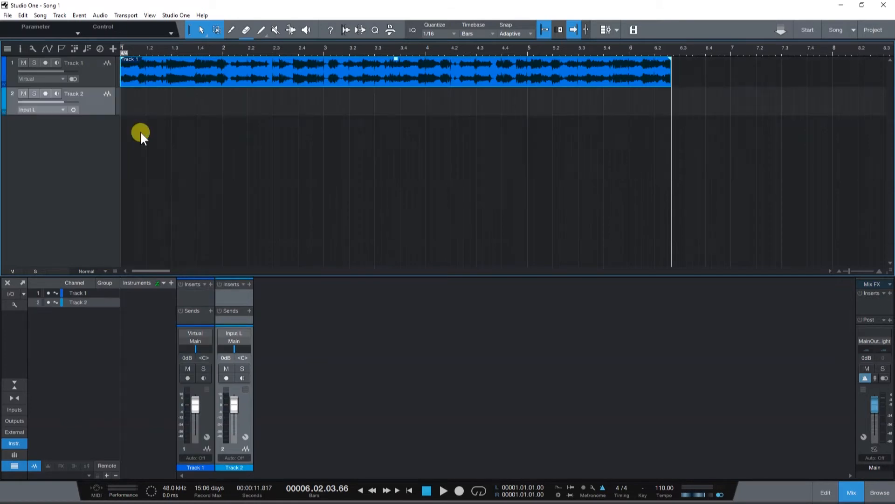
{"action": "left_click", "coordinate": [60, 110]}
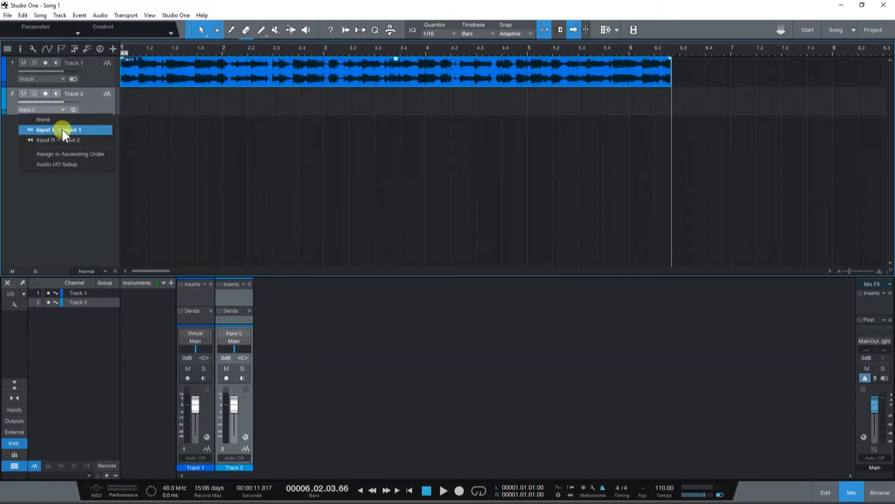
{"action": "left_click", "coordinate": [62, 130]}
Step: Insert the PreSonus Ampire effect on Track 2's channel and reposition its plug-in window
{"action": "key", "text": "F5"}
{"action": "left_click", "coordinate": [771, 48]}
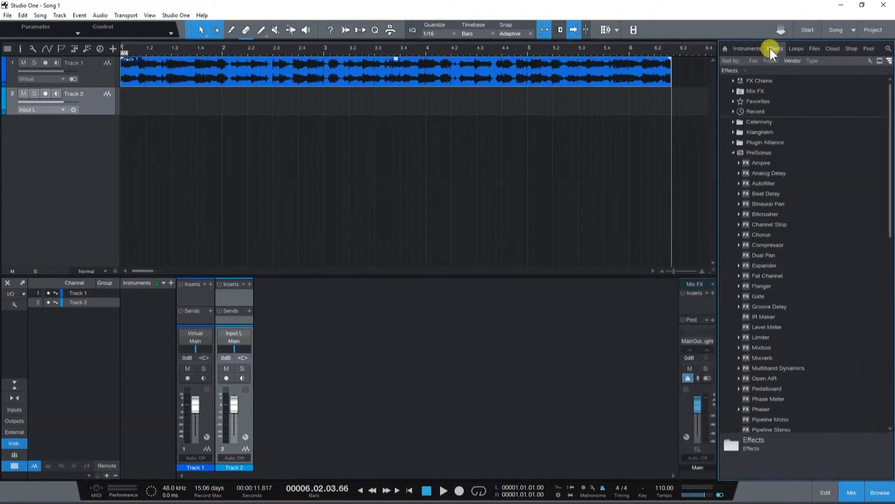
{"action": "double_click", "coordinate": [766, 162]}
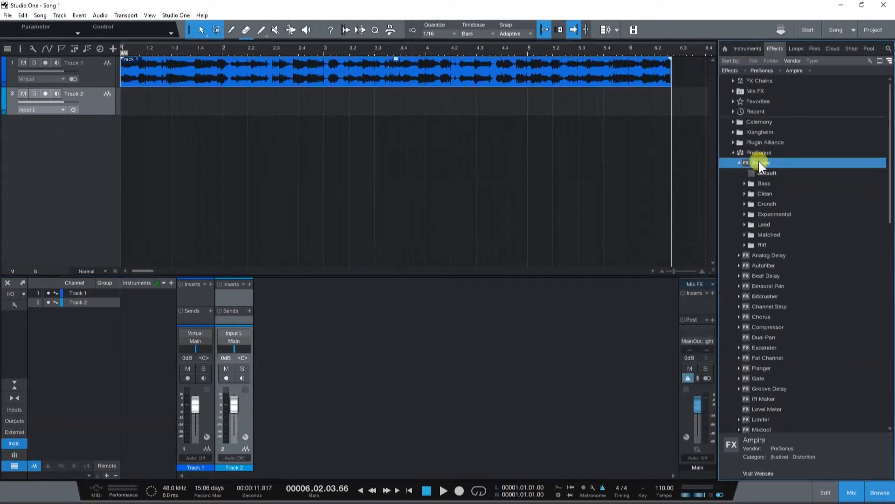
{"action": "left_click_drag", "start_coordinate": [760, 161], "coordinate": [228, 291]}
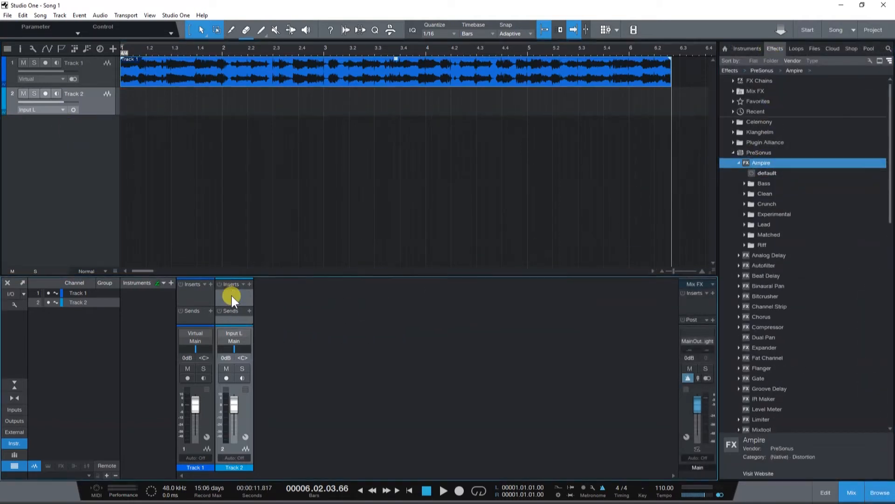
{"action": "left_click_drag", "start_coordinate": [391, 107], "coordinate": [346, 115]}
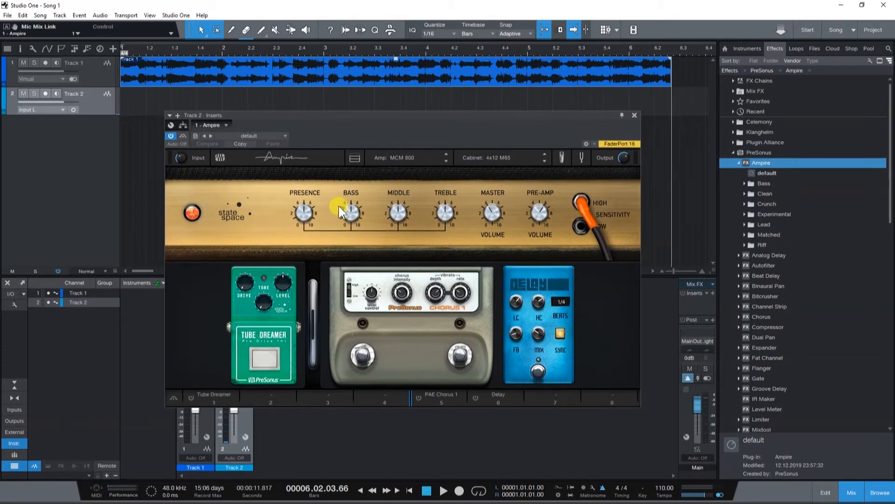
Step: Look through the amplifier and cabinet models available in Ampire without changing the selection
{"action": "left_click", "coordinate": [404, 157]}
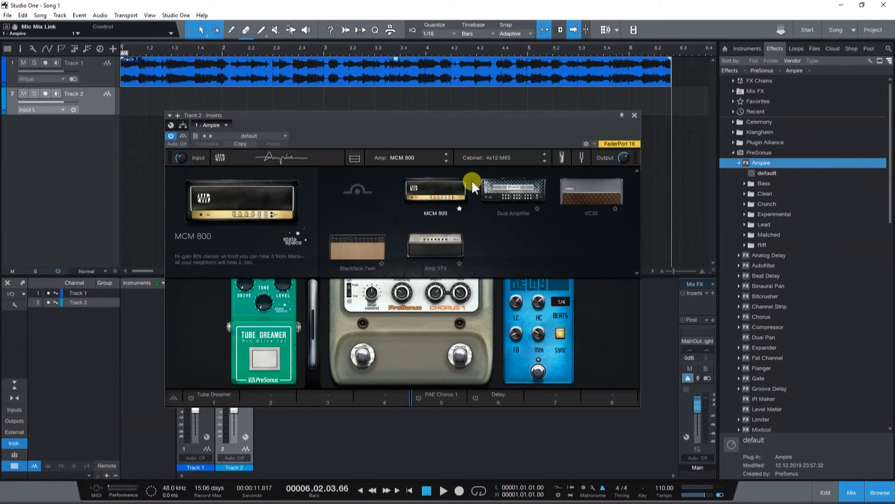
{"action": "left_click", "coordinate": [494, 156]}
{"action": "left_click", "coordinate": [506, 159]}
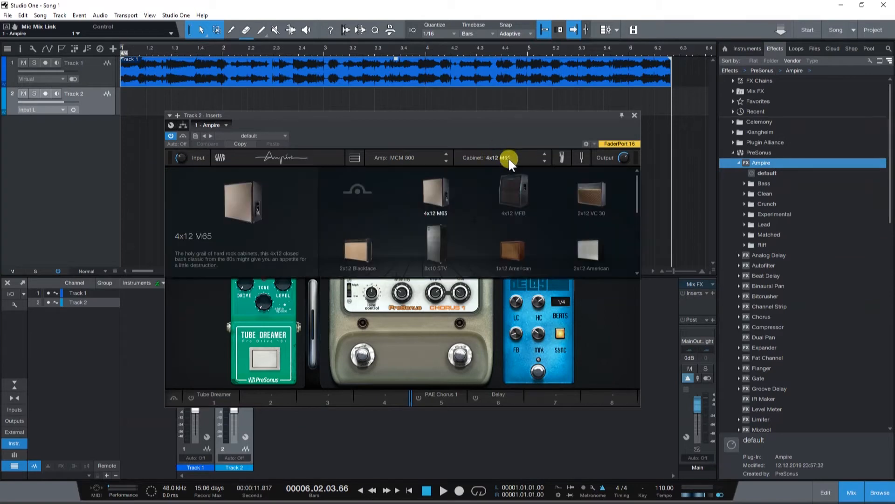
{"action": "scroll", "coordinate": [601, 193], "scroll_direction": "down", "scroll_amount": 1}
{"action": "scroll", "coordinate": [599, 193], "scroll_direction": "down", "scroll_amount": 4}
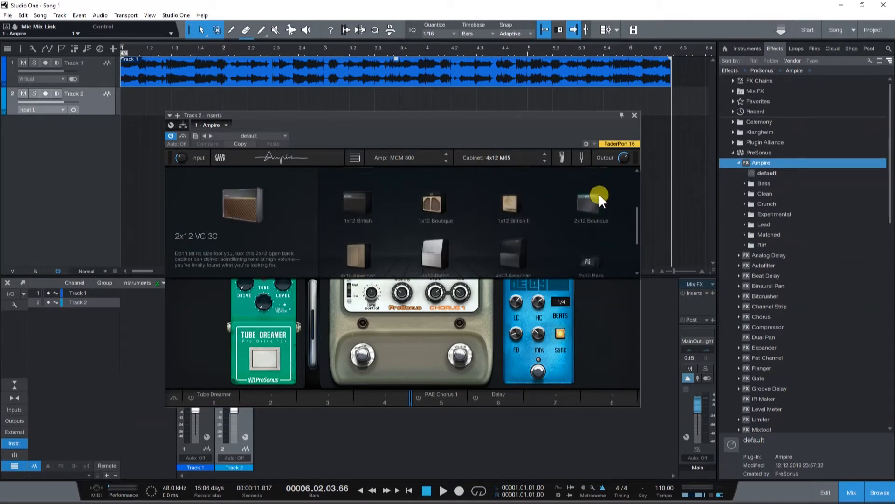
{"action": "scroll", "coordinate": [598, 193], "scroll_direction": "up", "scroll_amount": 5}
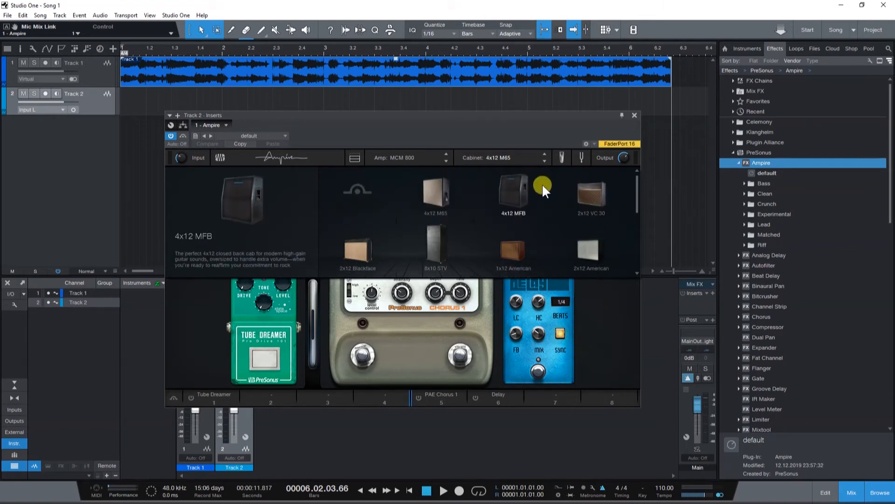
{"action": "left_click", "coordinate": [602, 303]}
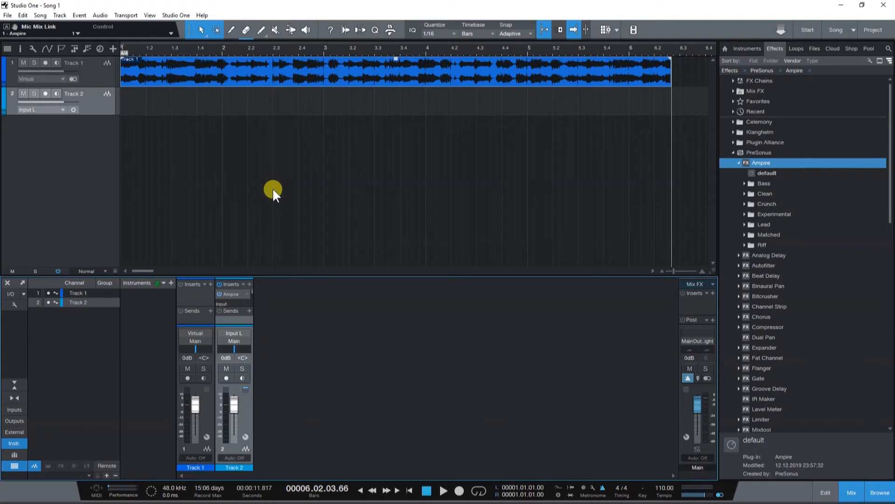
Step: Open the audio device options and choose a device block size of 64 samples
{"action": "left_click", "coordinate": [12, 292]}
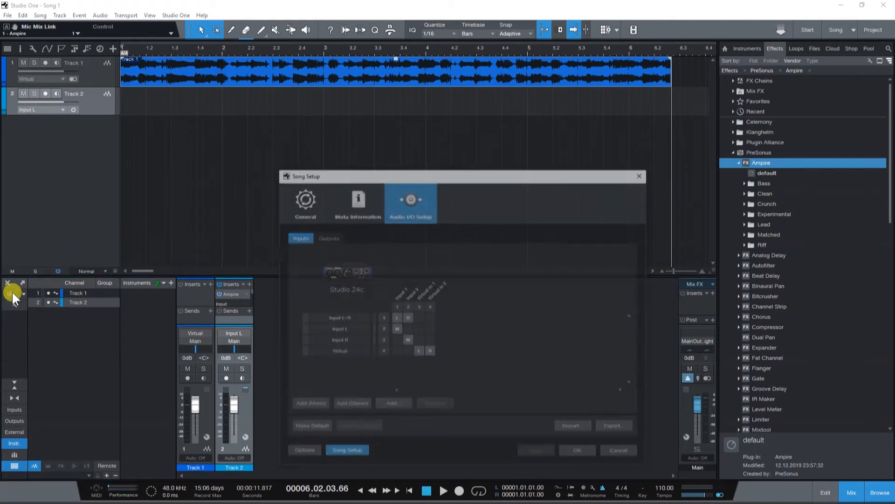
{"action": "left_click_drag", "start_coordinate": [366, 176], "coordinate": [360, 173]}
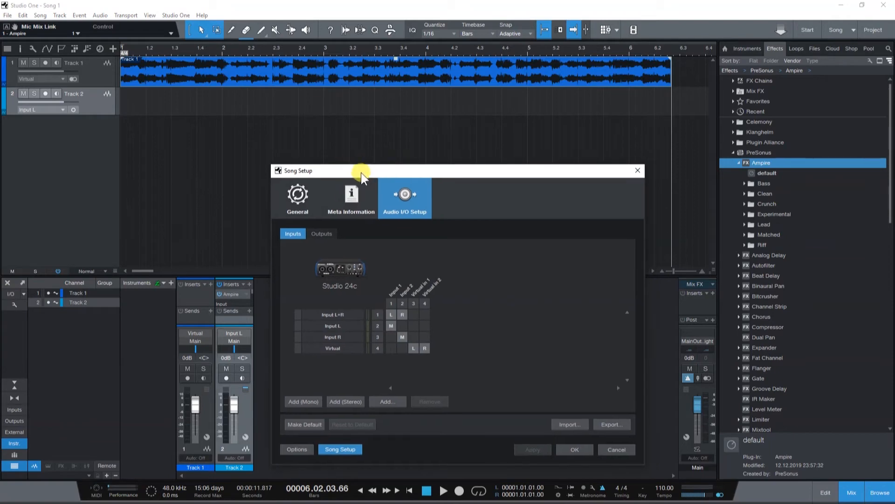
{"action": "left_click", "coordinate": [307, 449]}
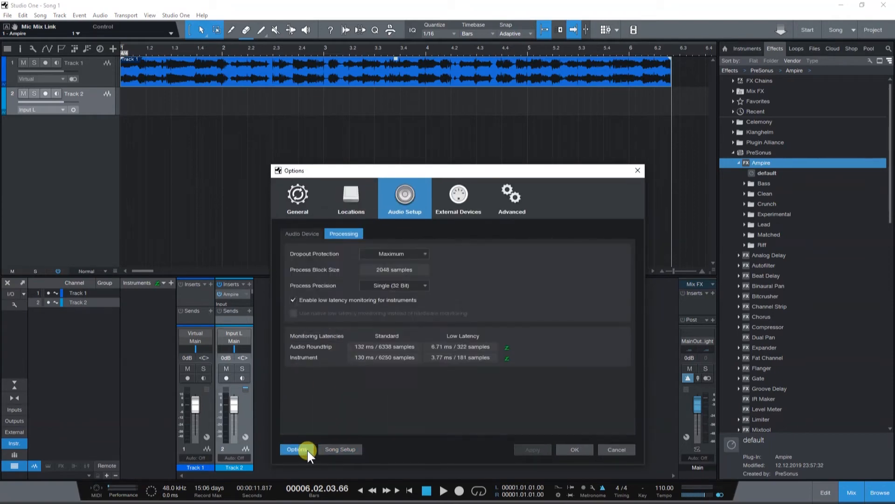
{"action": "left_click", "coordinate": [304, 232]}
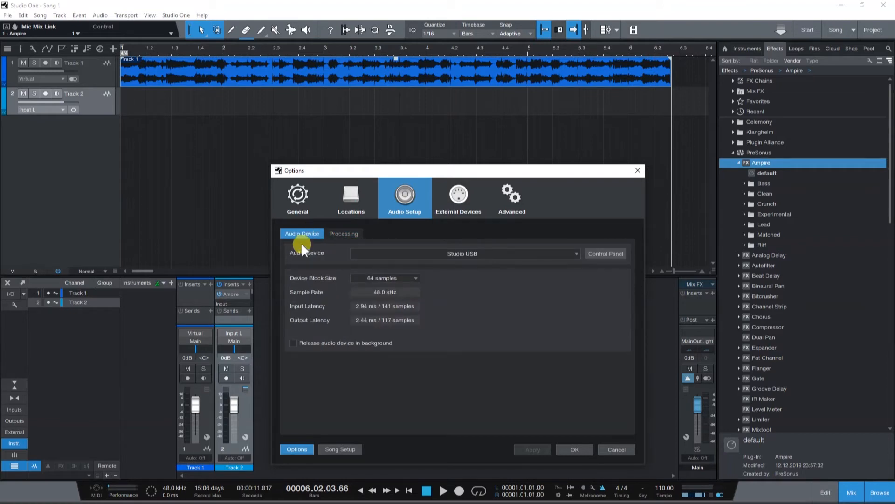
{"action": "left_click", "coordinate": [416, 277]}
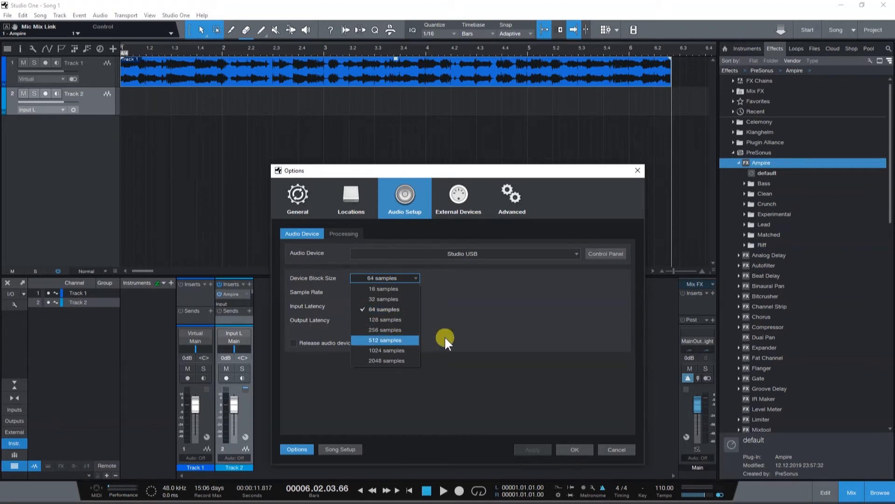
{"action": "left_click", "coordinate": [382, 307]}
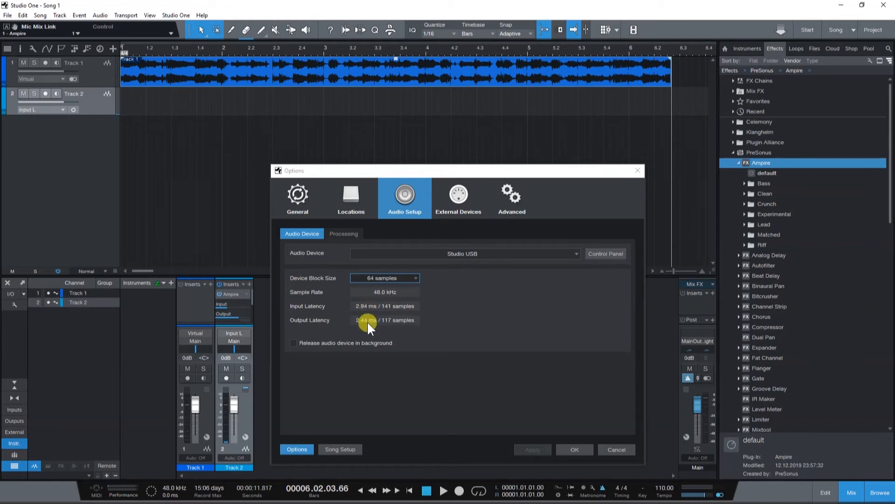
Step: Review the audio processing options, keep Dropout Protection at Maximum, and apply the audio setup
{"action": "left_click", "coordinate": [342, 234]}
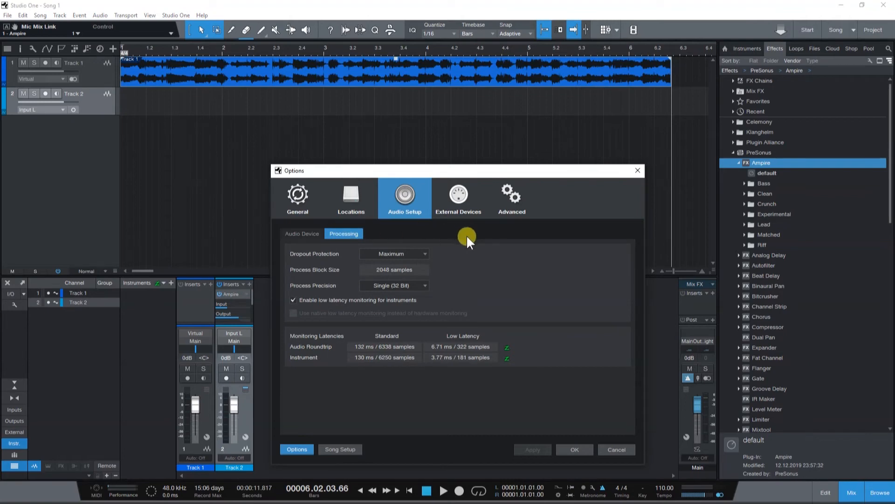
{"action": "left_click", "coordinate": [424, 252]}
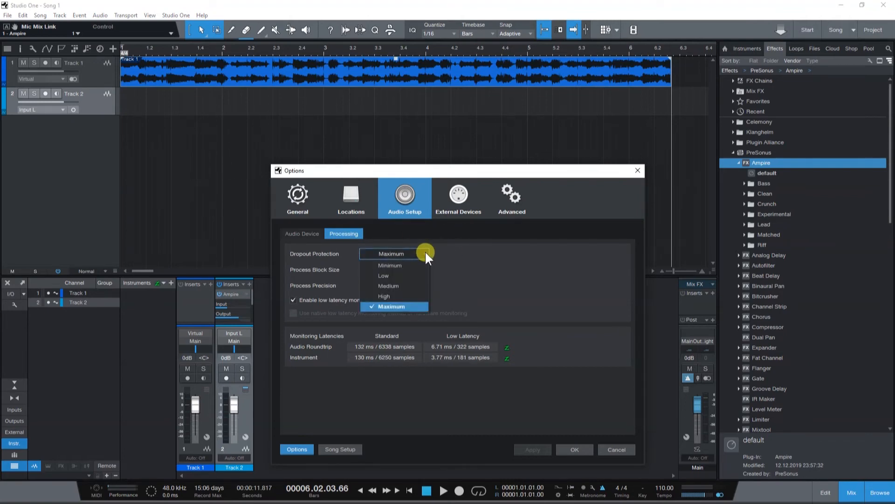
{"action": "left_click", "coordinate": [421, 303]}
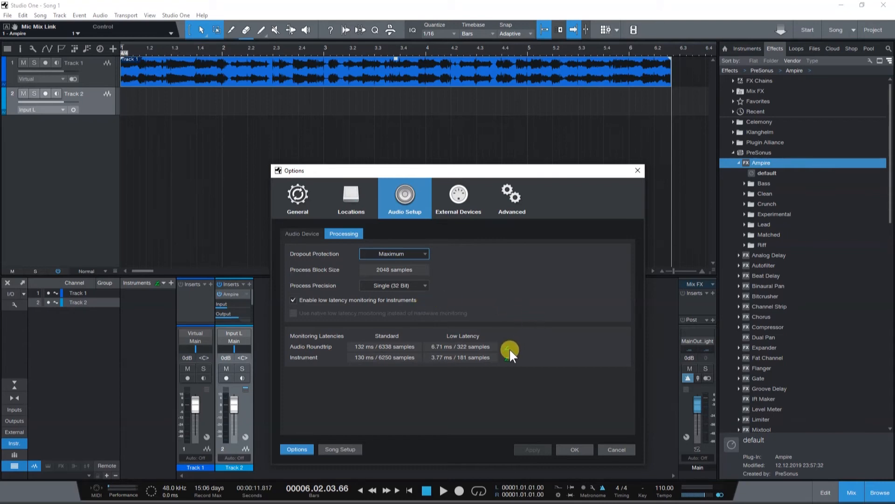
{"action": "mouse_move", "coordinate": [511, 351]}
{"action": "left_click", "coordinate": [571, 447]}
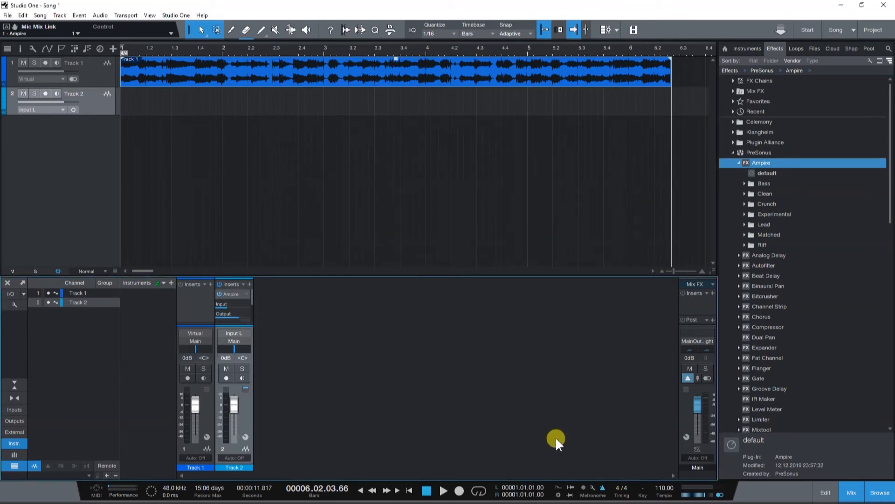
Step: Arm Track 2 for recording, enable its input monitoring, and turn on low latency monitoring for the Main output
{"action": "left_click", "coordinate": [48, 94]}
{"action": "left_click", "coordinate": [56, 93]}
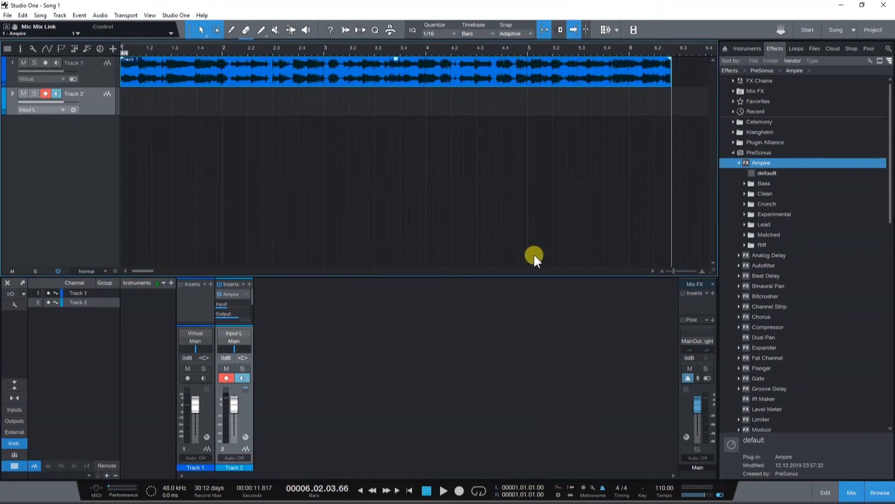
{"action": "left_click", "coordinate": [696, 449]}
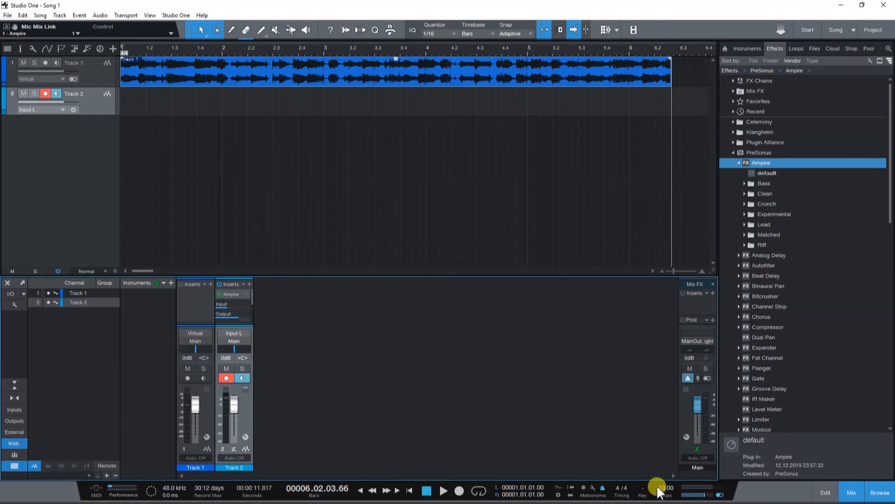
Step: Set the song tempo to 100 BPM
{"action": "type", "text": "100"}
{"action": "key", "text": "Return"}
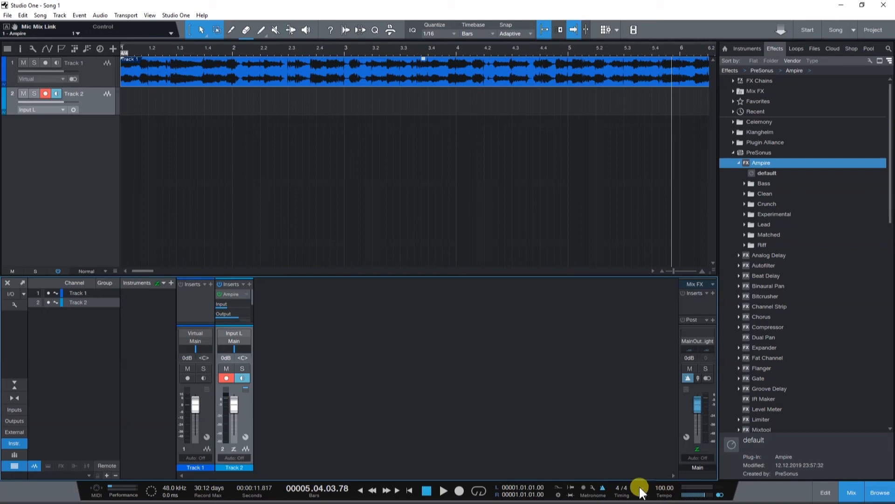
Step: Switch the song's time signature to 3/4 and back to 4/4
{"action": "left_click", "coordinate": [618, 487]}
{"action": "left_click", "coordinate": [631, 202]}
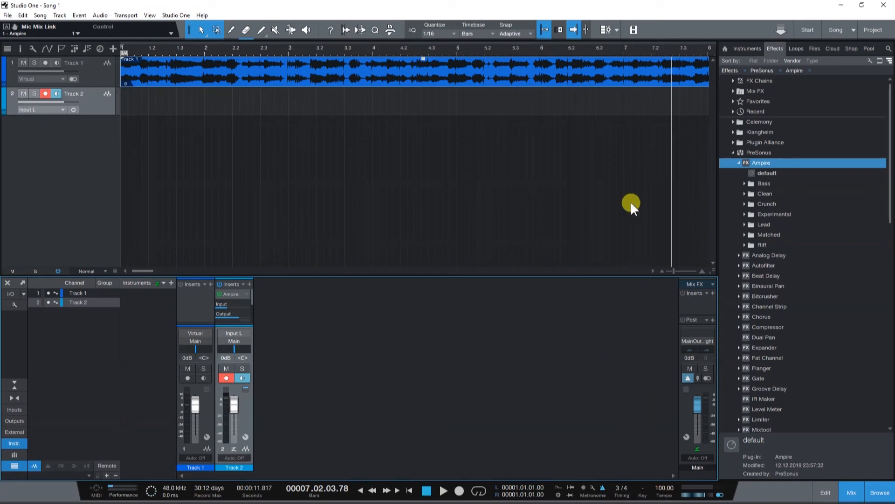
{"action": "left_click", "coordinate": [617, 488]}
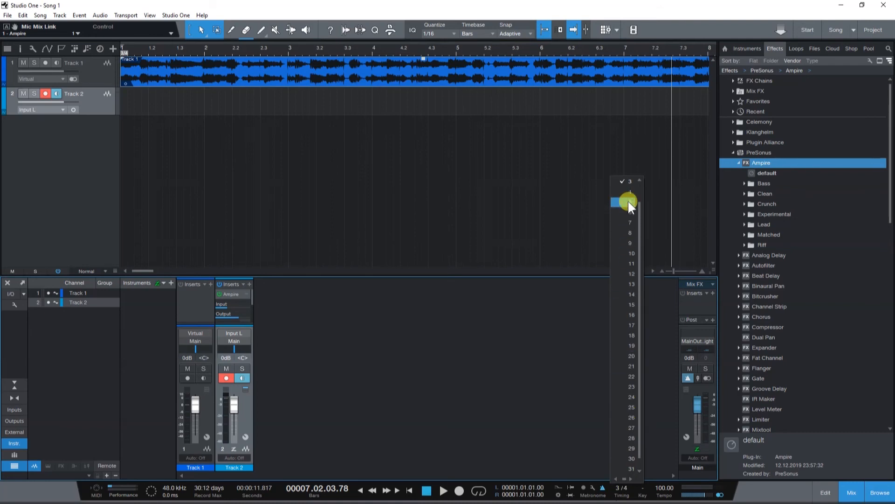
{"action": "left_click", "coordinate": [629, 202]}
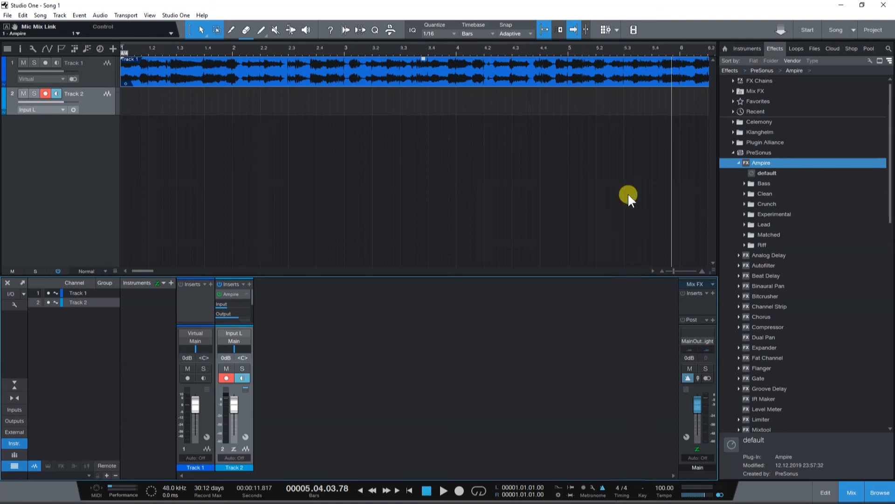
Step: Look through the metronome's accent sounds, keeping Click, and adjust the click volume on the Main output channel
{"action": "left_click", "coordinate": [593, 487]}
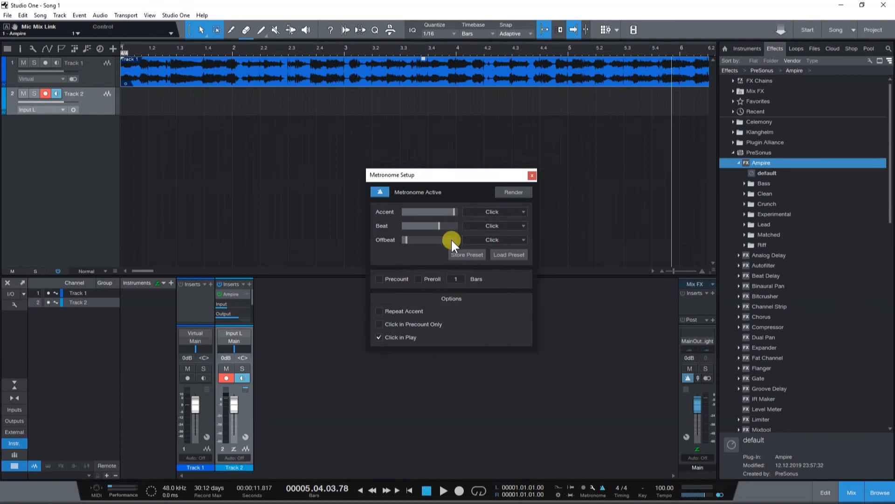
{"action": "left_click", "coordinate": [523, 212]}
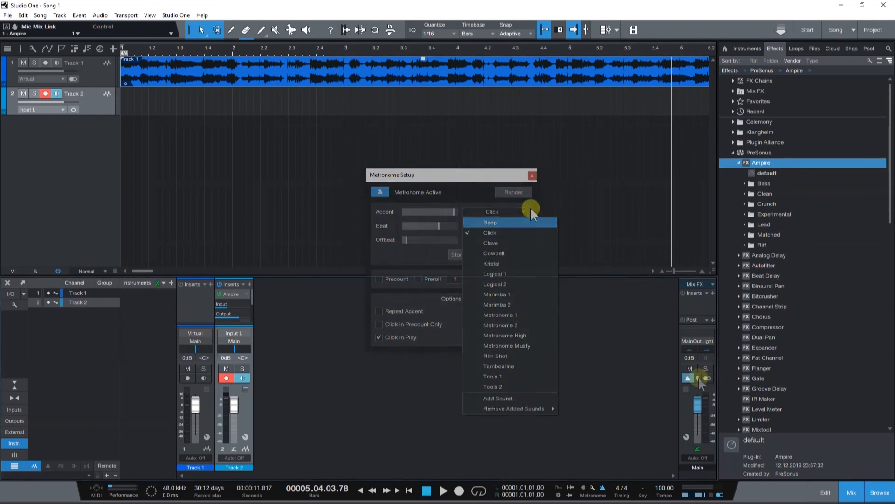
{"action": "left_click", "coordinate": [524, 212]}
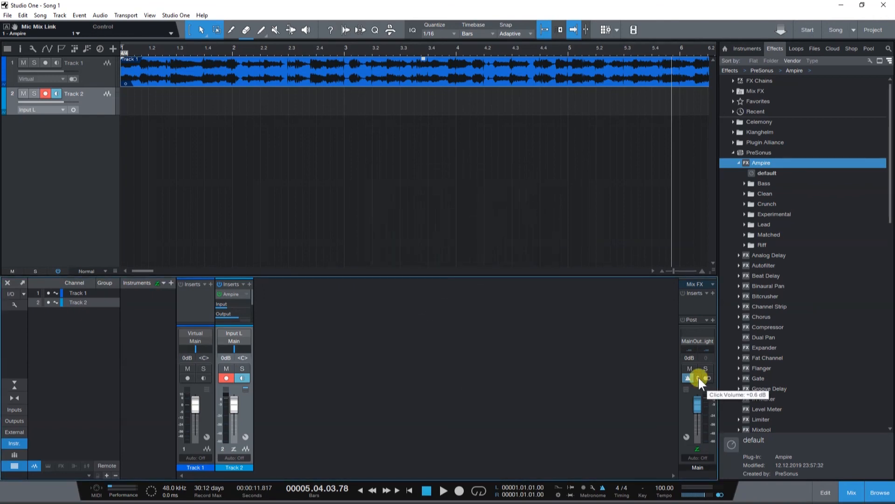
{"action": "left_click_drag", "start_coordinate": [698, 377], "coordinate": [697, 401]}
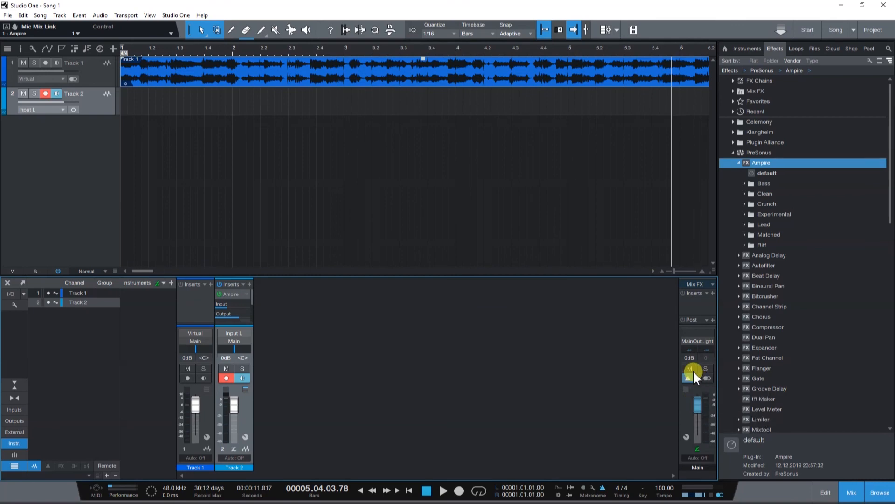